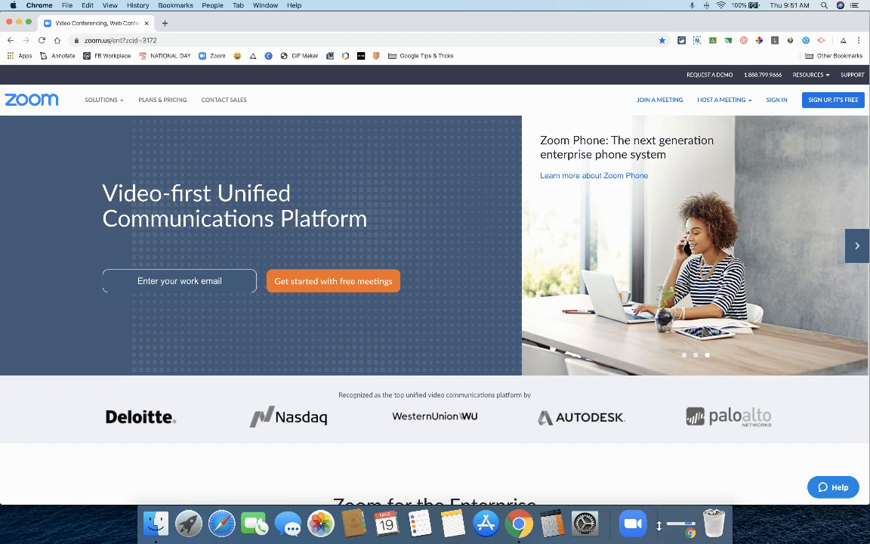
- Sign in to Zoom with the Google account
click(773, 101)
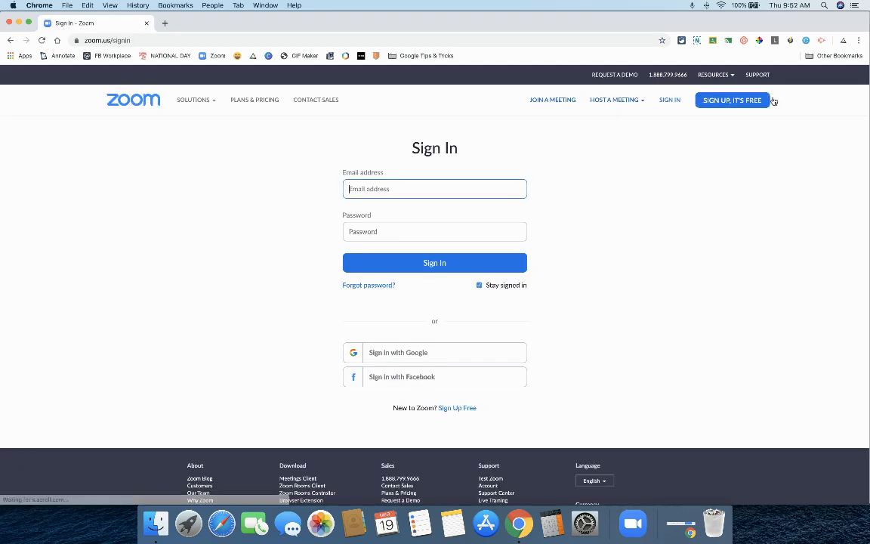
click(391, 354)
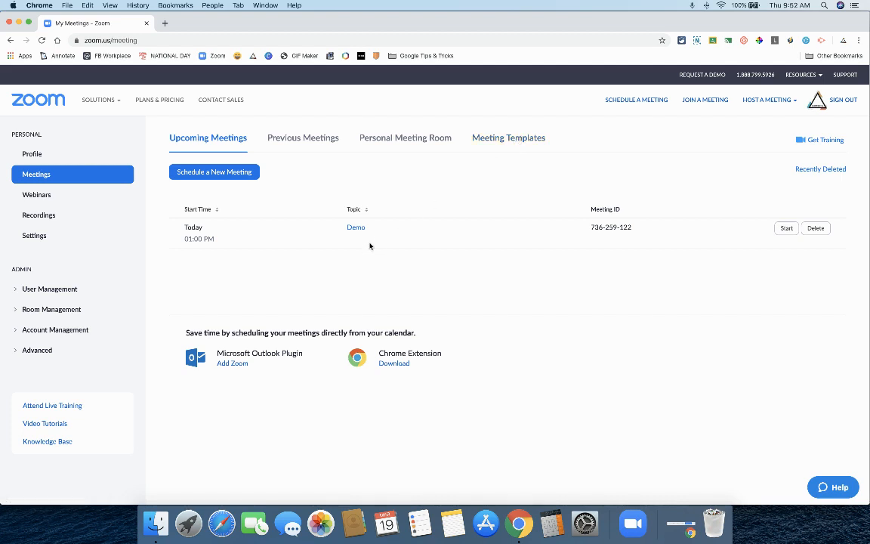
- Start scheduling a new meeting with the topic "This Meeting is a demo"
click(194, 174)
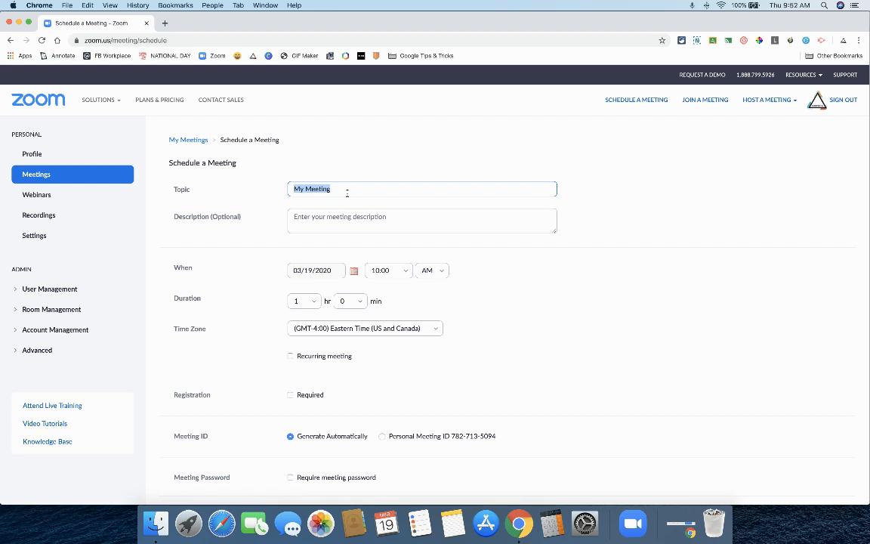
text(This Me)
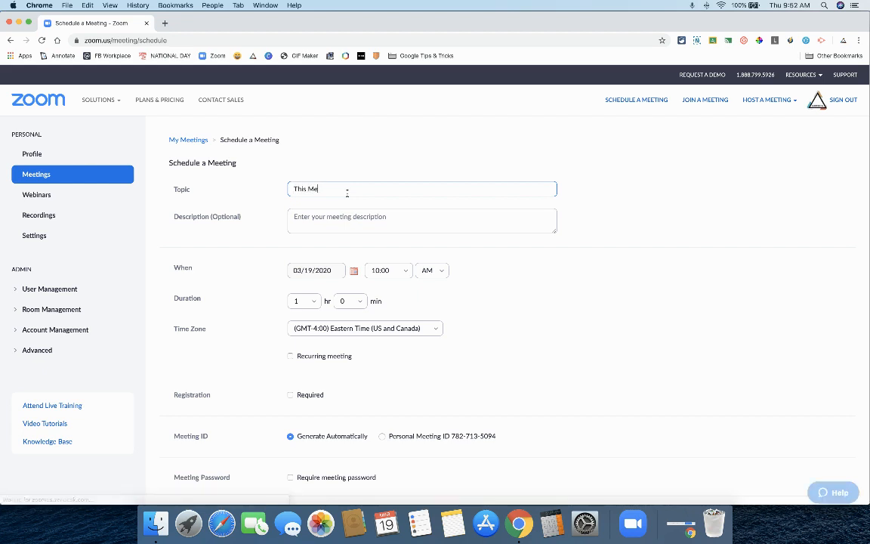
text(eting is a demo)
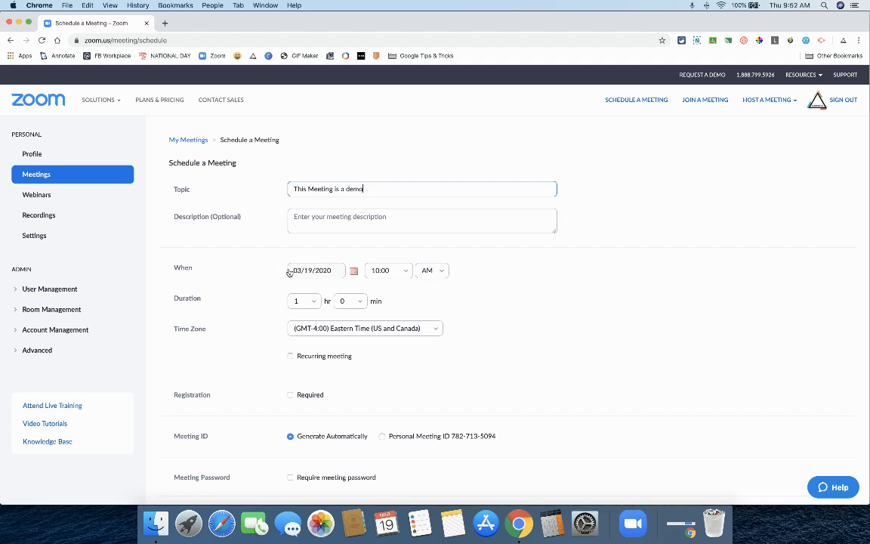
- Set the meeting date to 03/20/2020, keeping the 10:00 AM start and the 1 hr duration
click(354, 272)
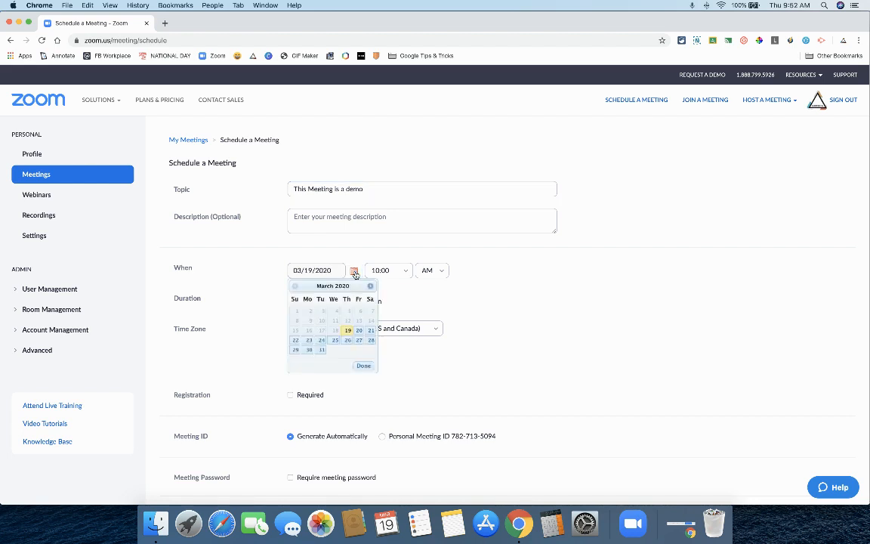
click(360, 331)
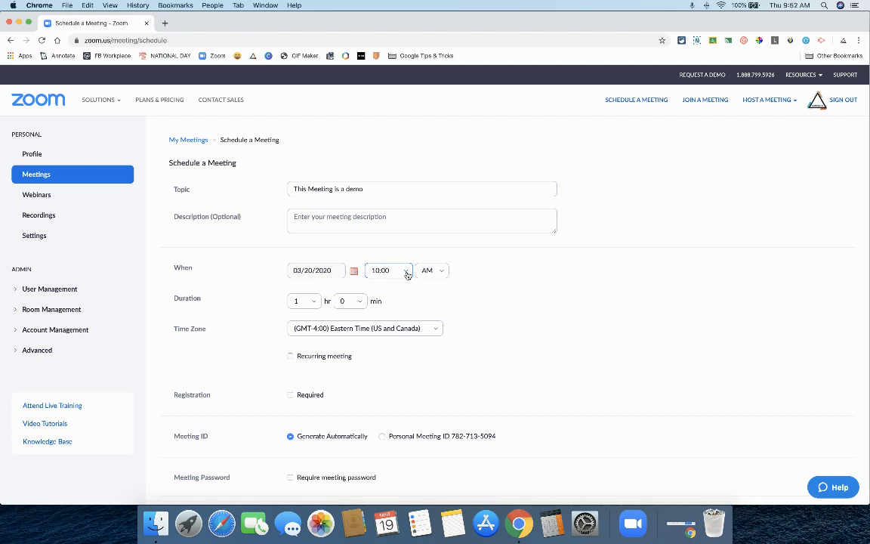
click(299, 302)
scroll(370, 368, down, 2)
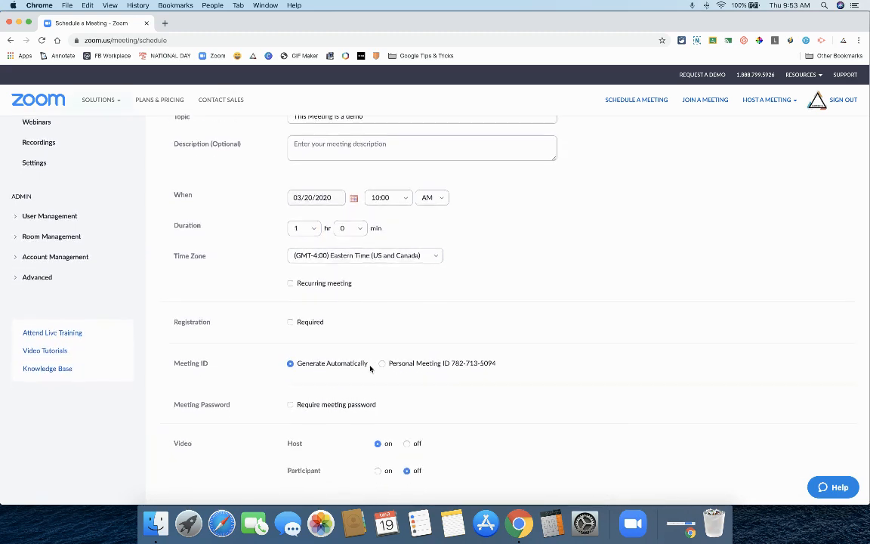
- Turn participant video on for the scheduled meeting
scroll(370, 368, down, 4)
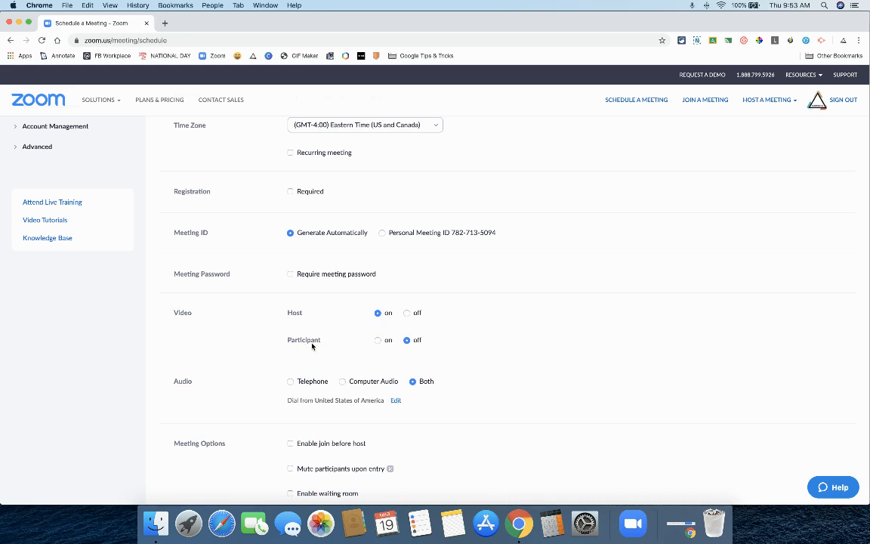
click(377, 341)
scroll(450, 342, down, 5)
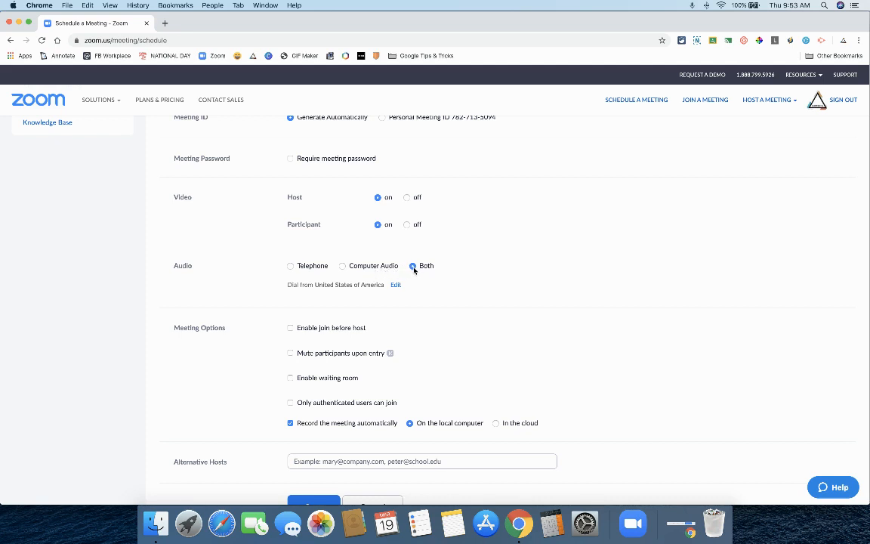
- Enable muting participants upon entry, disable automatic recording, and save the scheduled meeting
scroll(426, 320, down, 3)
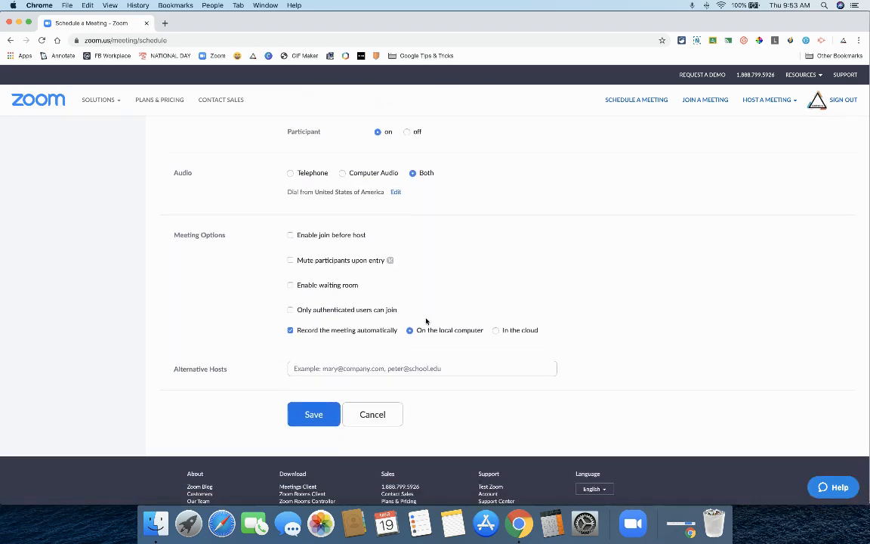
scroll(425, 320, down, 1)
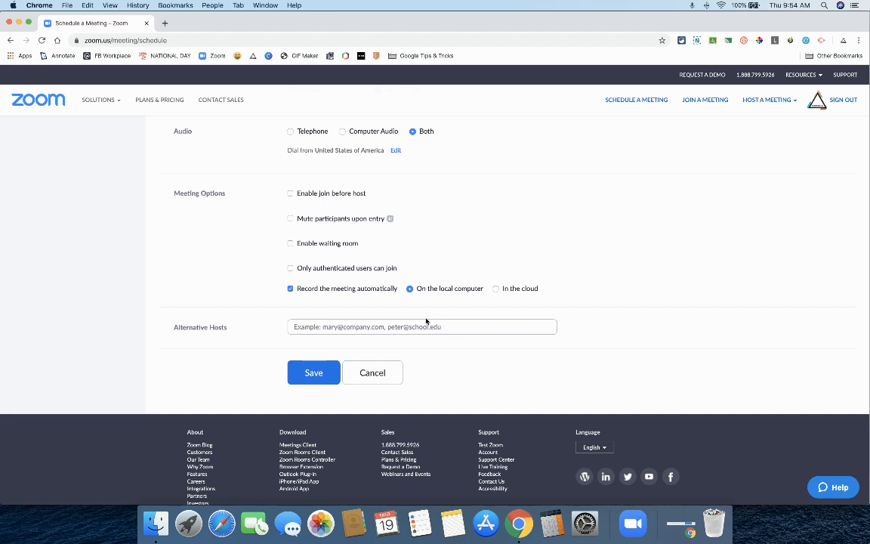
click(290, 219)
scroll(338, 277, up, 1)
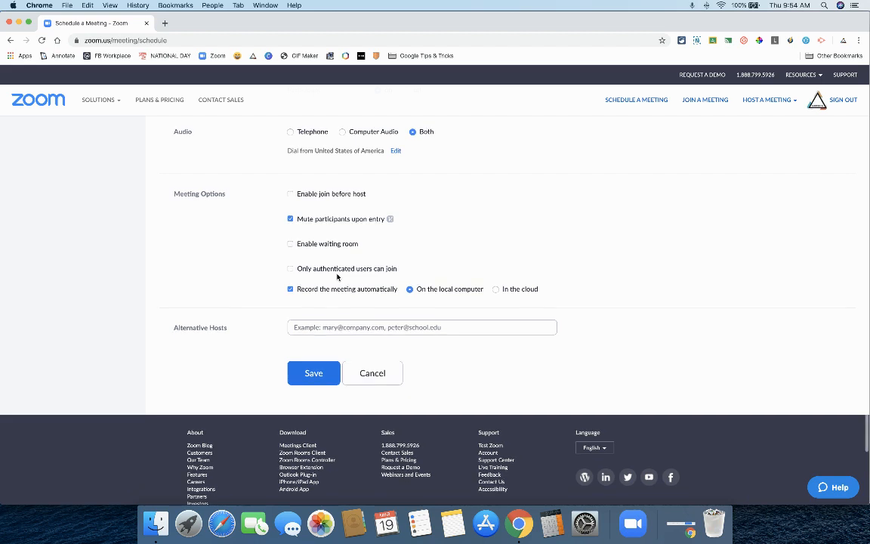
click(290, 289)
scroll(290, 292, down, 1)
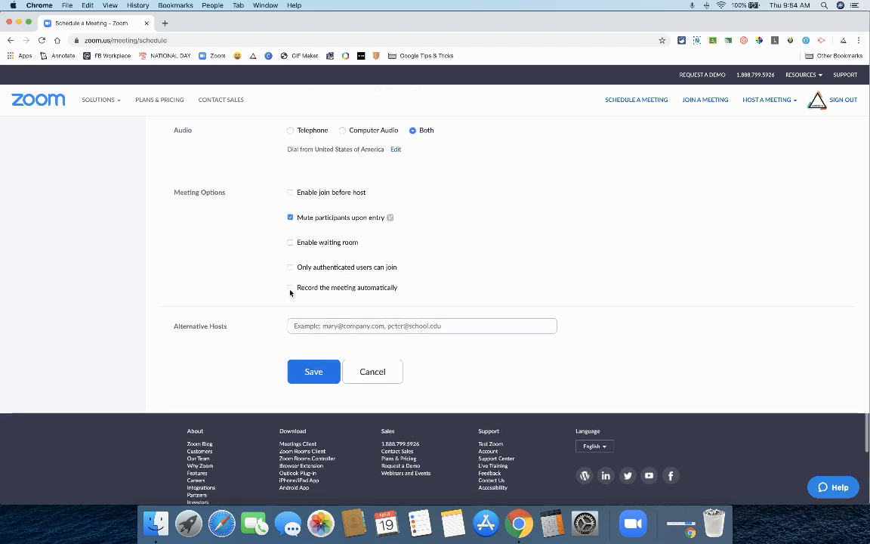
click(318, 366)
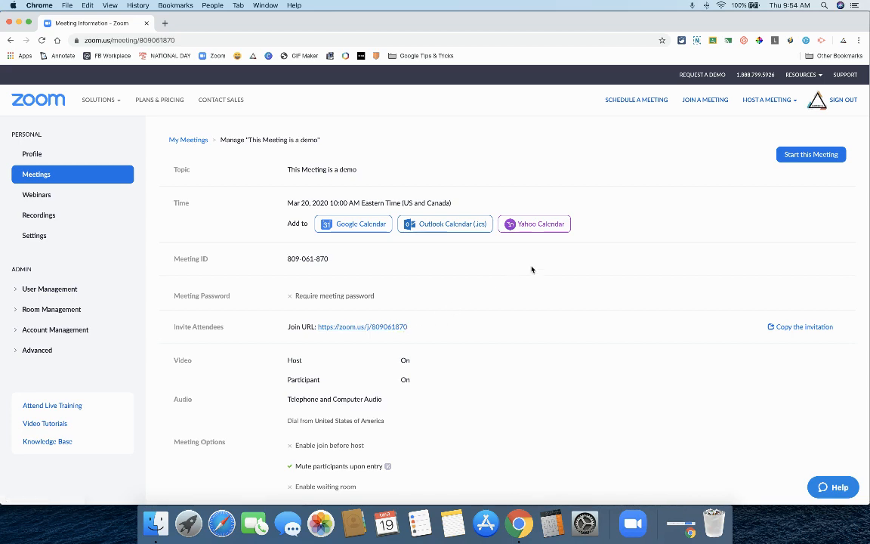
- Start the saved meeting in the Zoom desktop app and join it with computer audio
scroll(550, 302, down, 5)
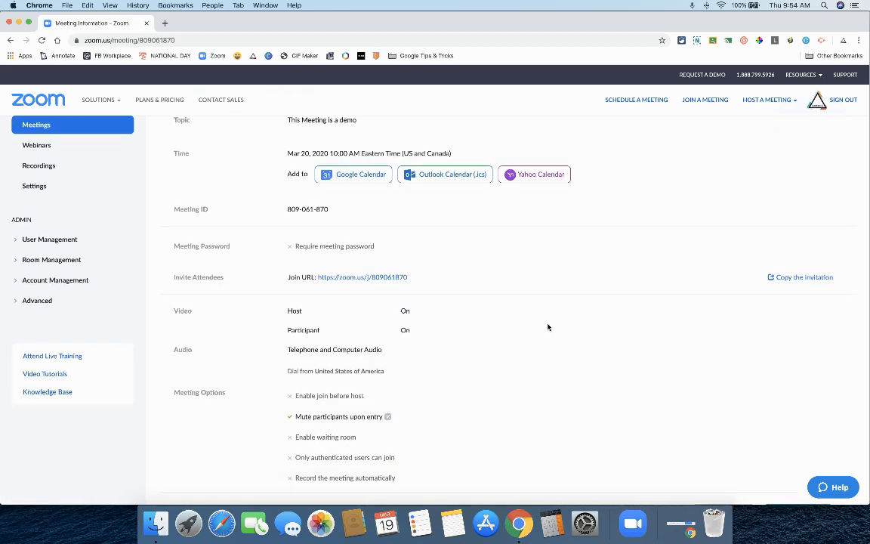
scroll(549, 327, up, 5)
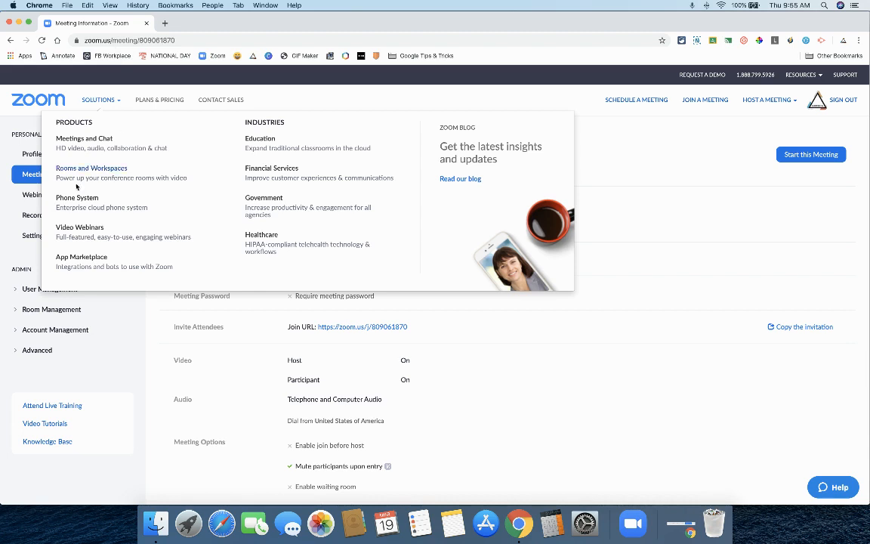
click(805, 155)
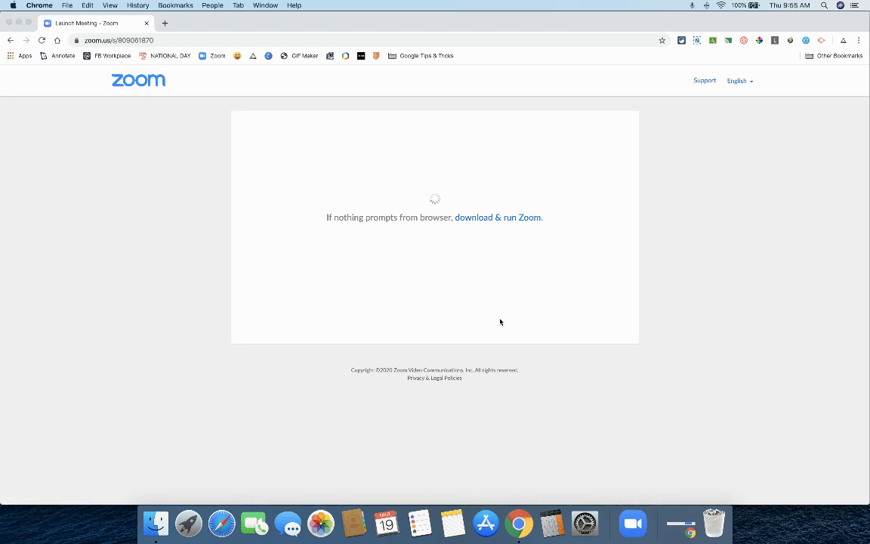
click(508, 107)
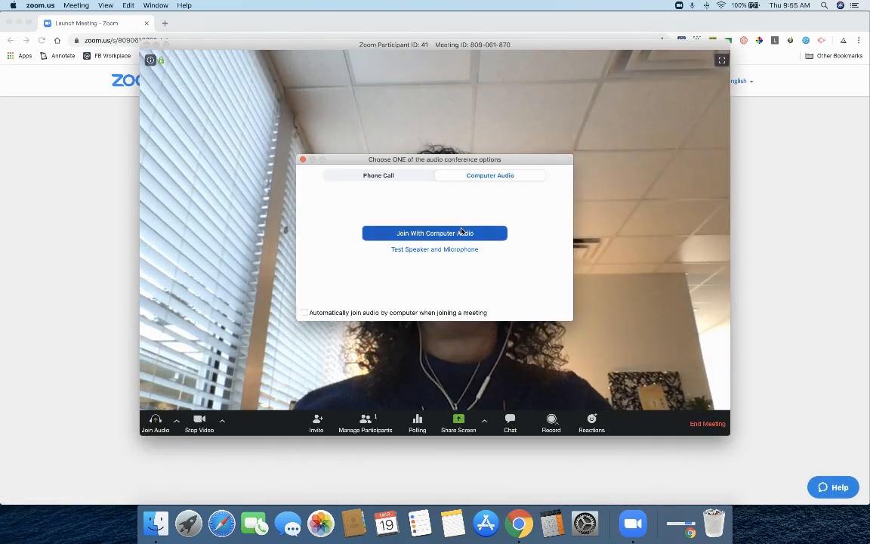
click(457, 233)
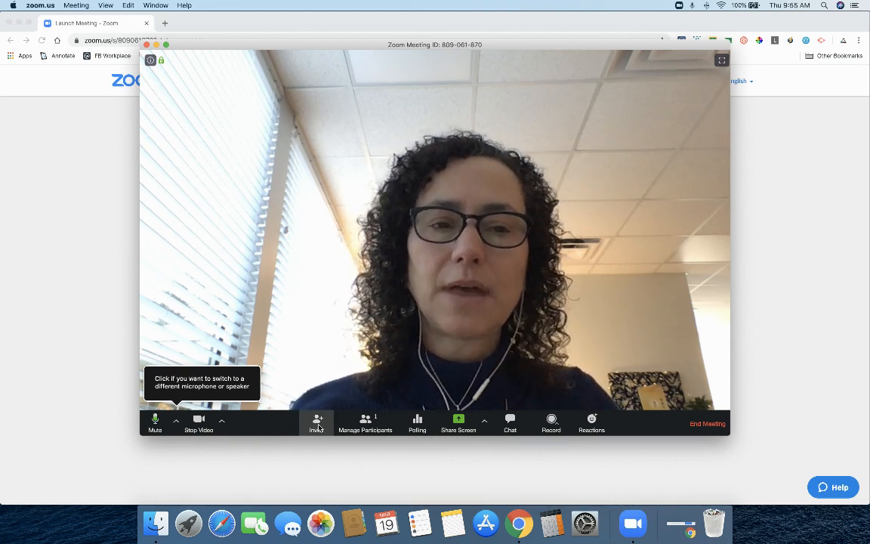
- Show the participants list and the chat alongside the meeting video
click(366, 425)
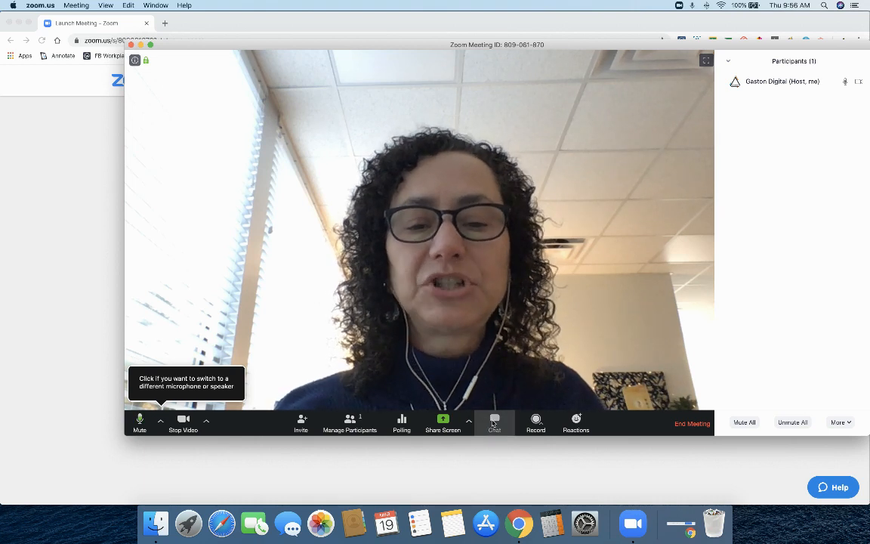
click(493, 424)
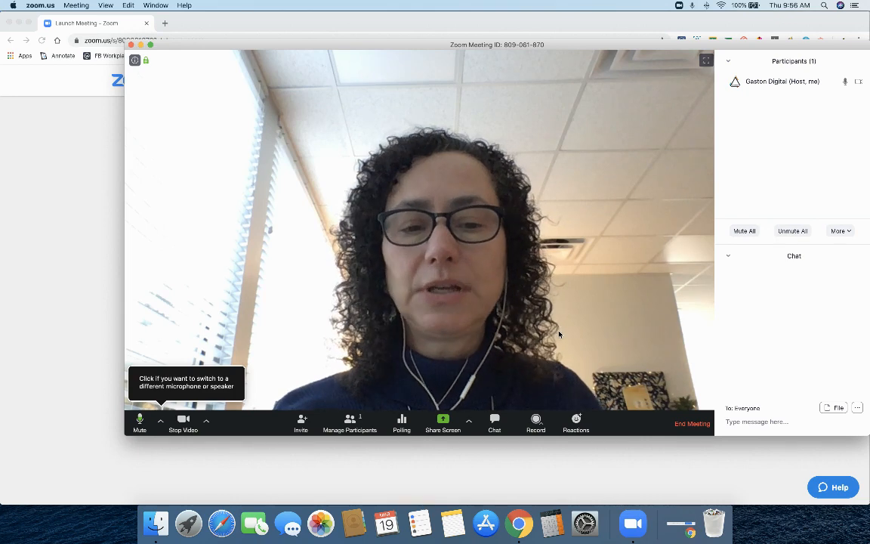
- End the meeting for all participants
click(687, 426)
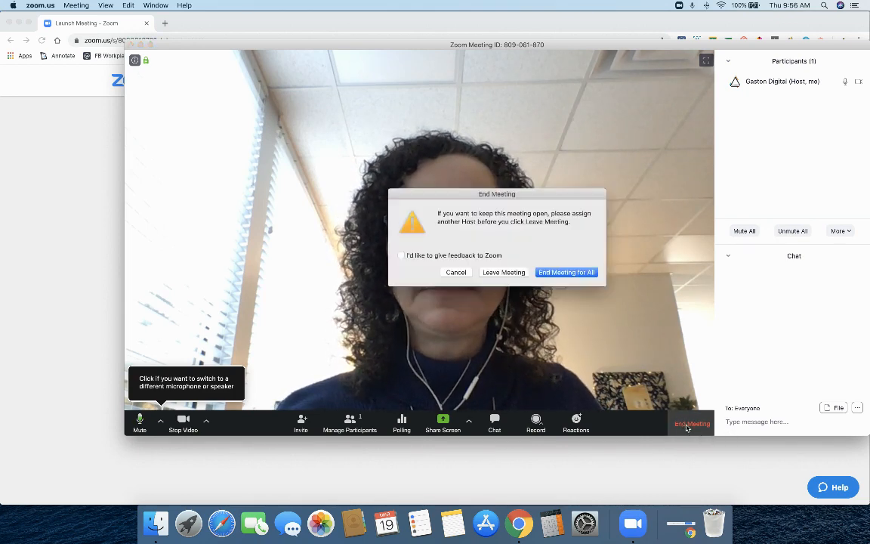
click(566, 274)
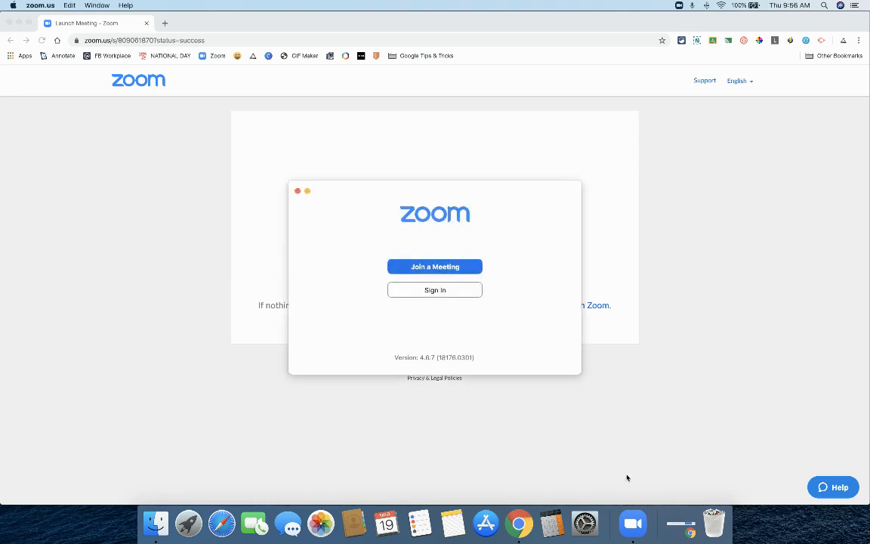
- Minimize the browser window with the meeting launch page and close the Zoom start window
click(19, 22)
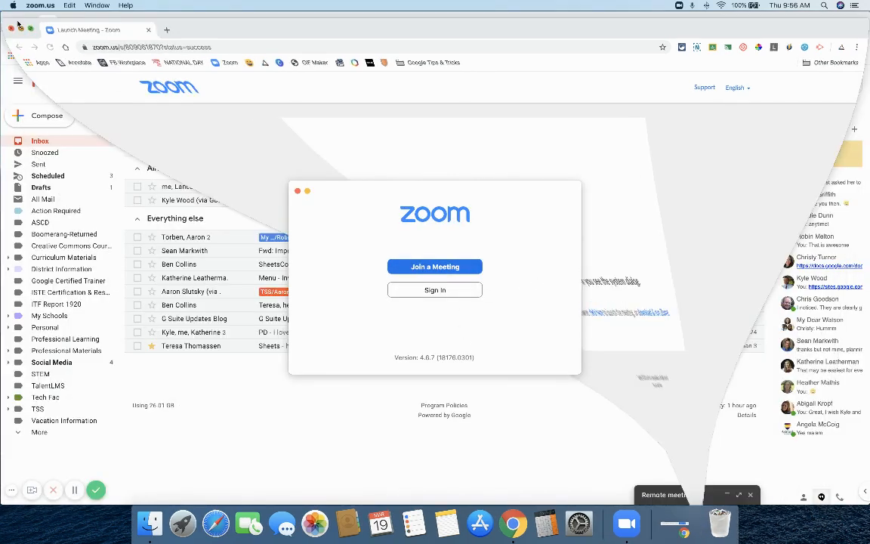
click(297, 193)
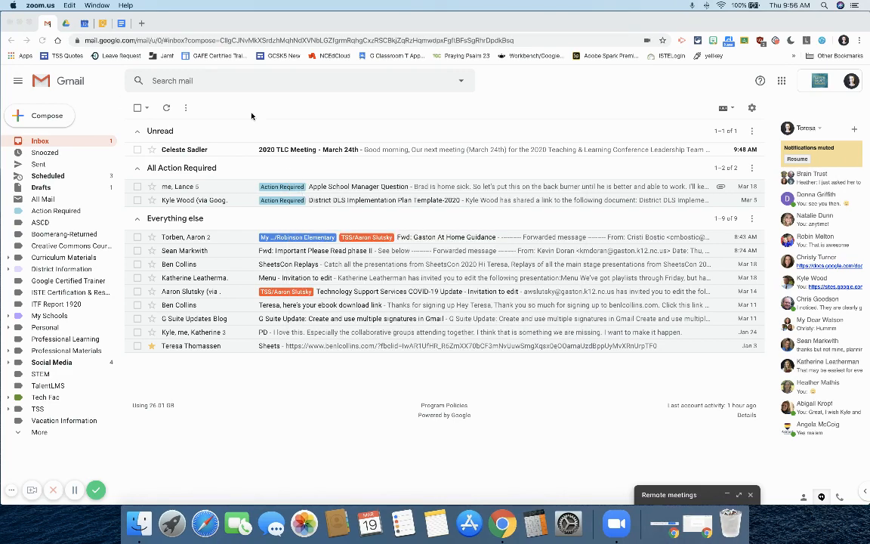